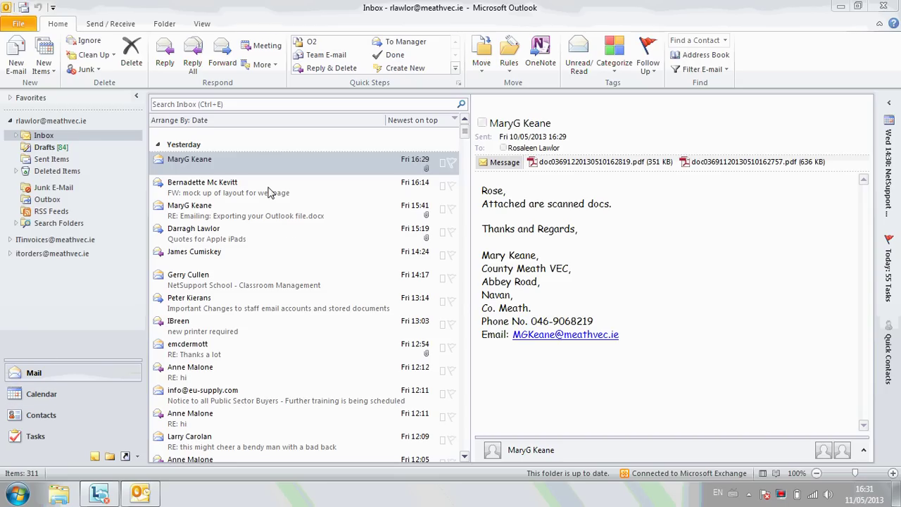
# Move four selected Sent Items messages, including the RE: books reply, into Deleted Items
pyautogui.click(55, 160)
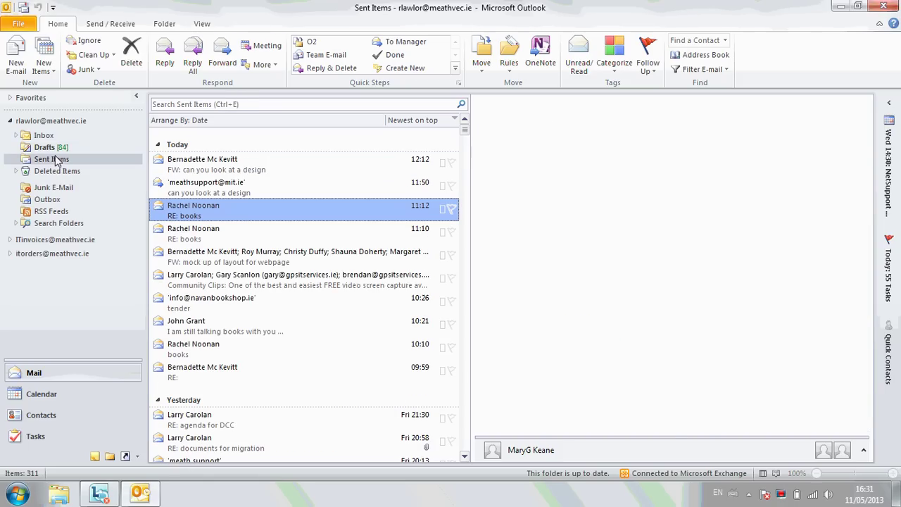
pyautogui.keyDown('shift'); pyautogui.click(209, 193); pyautogui.keyUp('shift')
pyautogui.keyDown('shift'); pyautogui.click(214, 175); pyautogui.keyUp('shift')
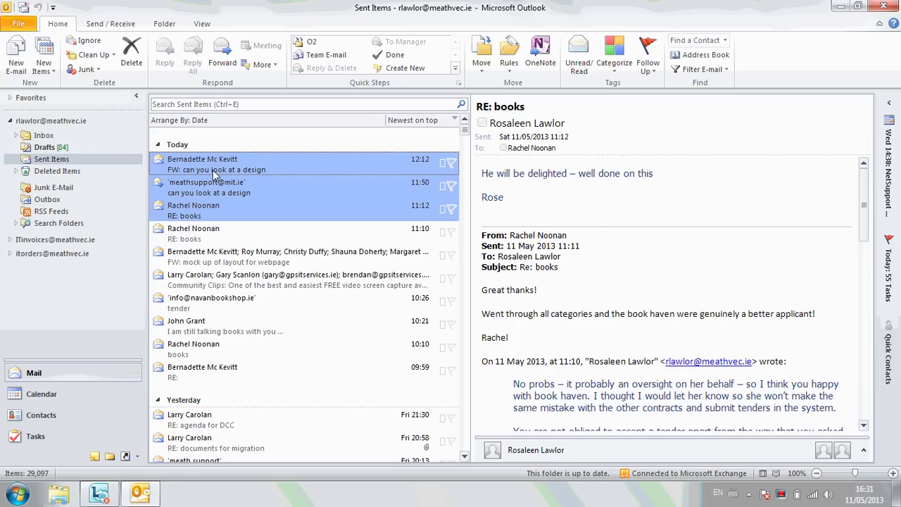
pyautogui.keyDown('ctrl'); pyautogui.click(230, 233); pyautogui.keyUp('ctrl')
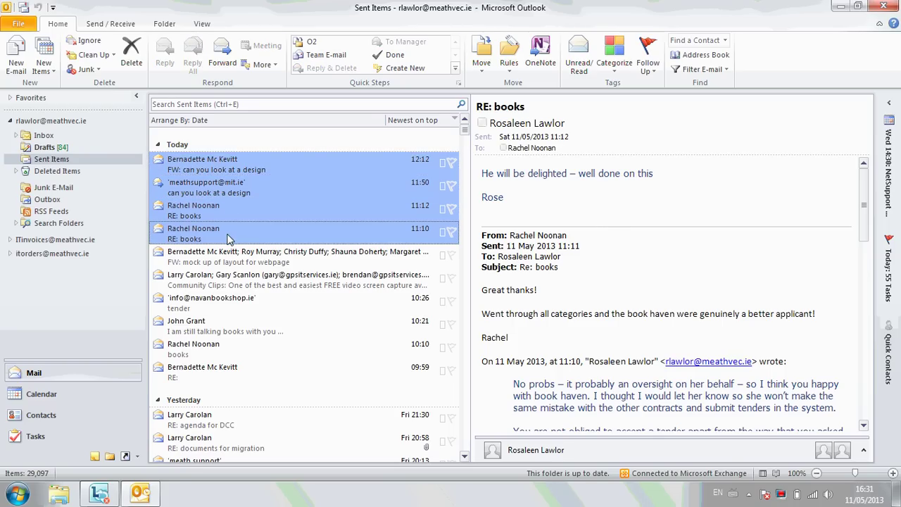
pyautogui.moveTo(162, 223); pyautogui.dragTo(40, 176)
# Review the Community Clips and Re: books messages in Deleted Items, then return to the Inbox
pyautogui.click(40, 174)
pyautogui.click(15, 171)
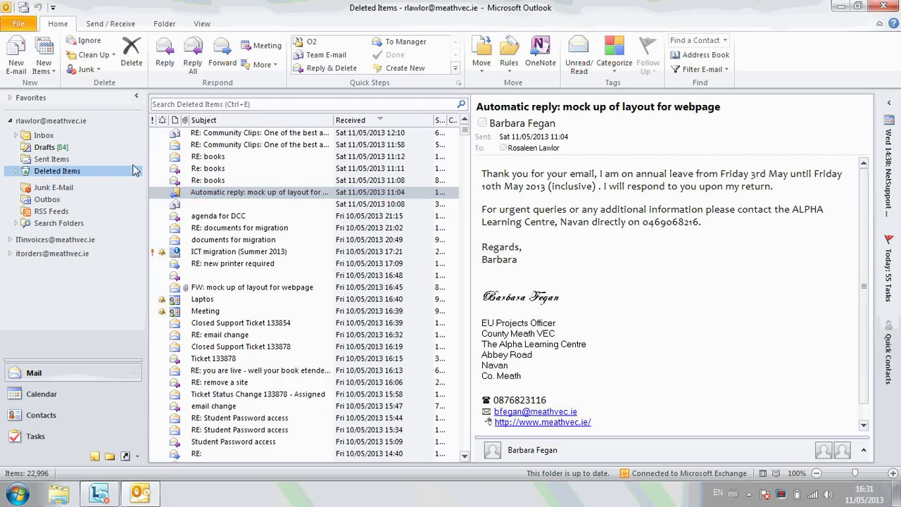
pyautogui.click(253, 145)
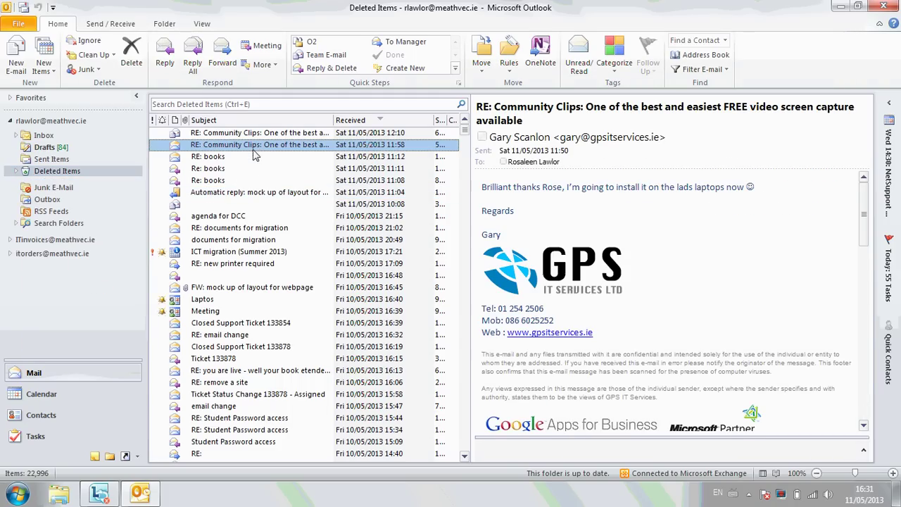
pyautogui.click(249, 170)
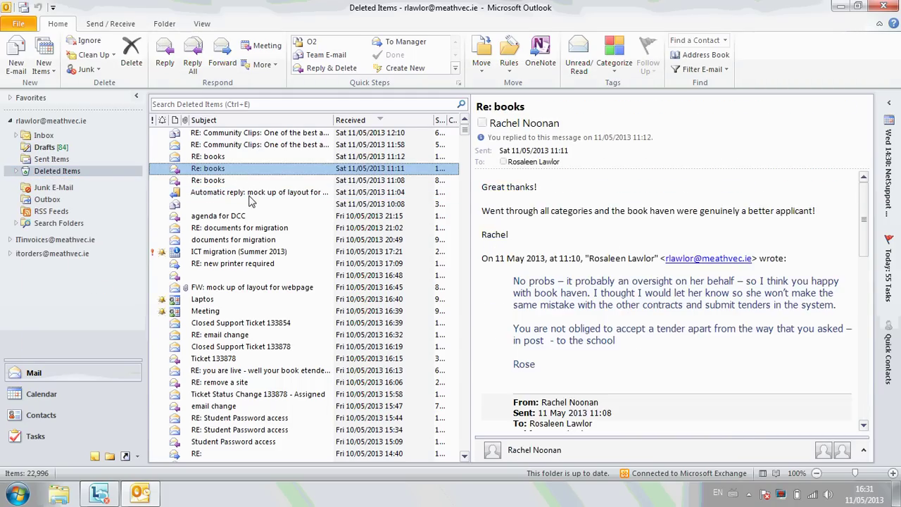
pyautogui.press('Down')
pyautogui.press('Down')
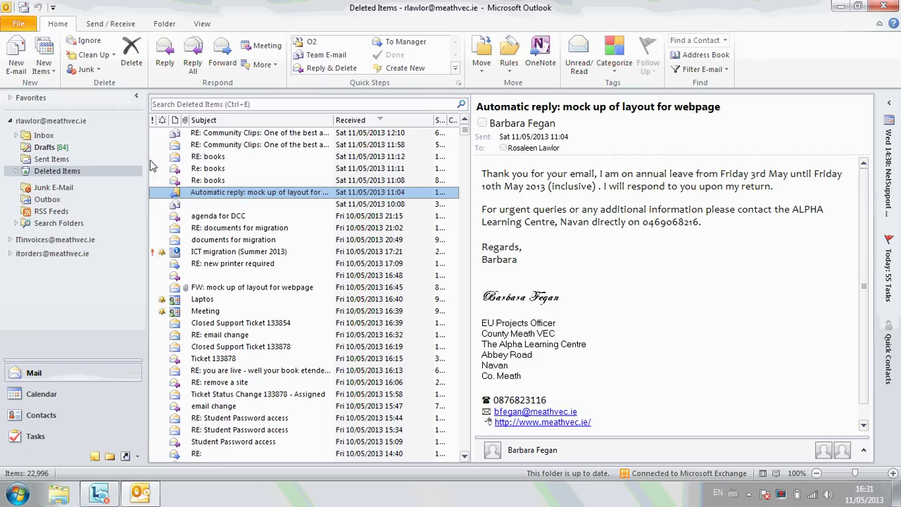
pyautogui.click(261, 170)
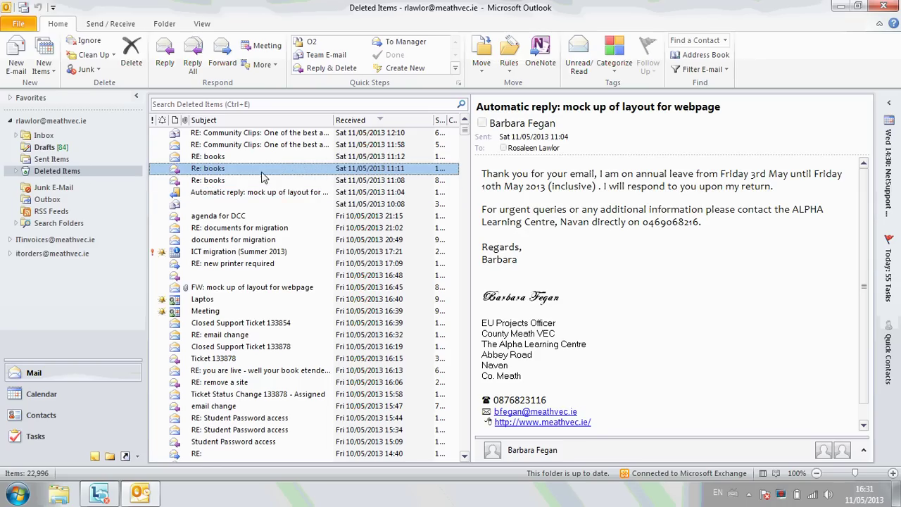
pyautogui.click(246, 137)
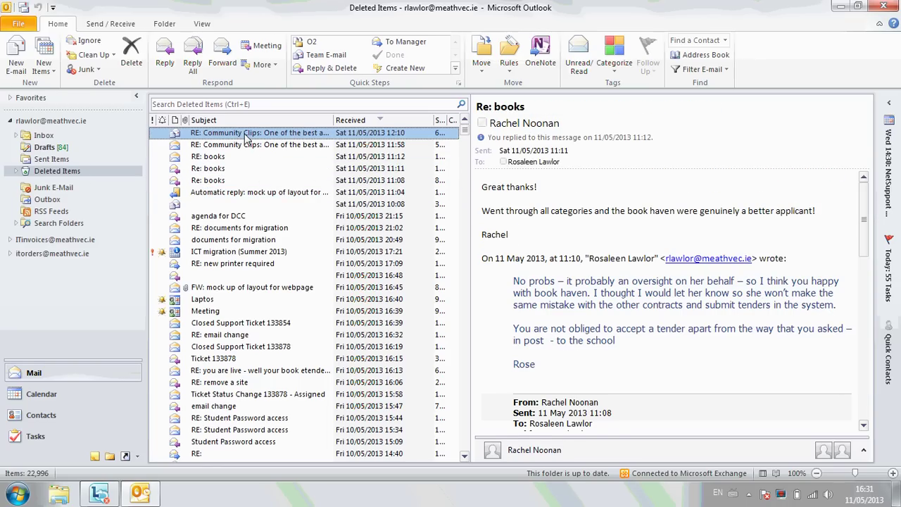
pyautogui.click(40, 137)
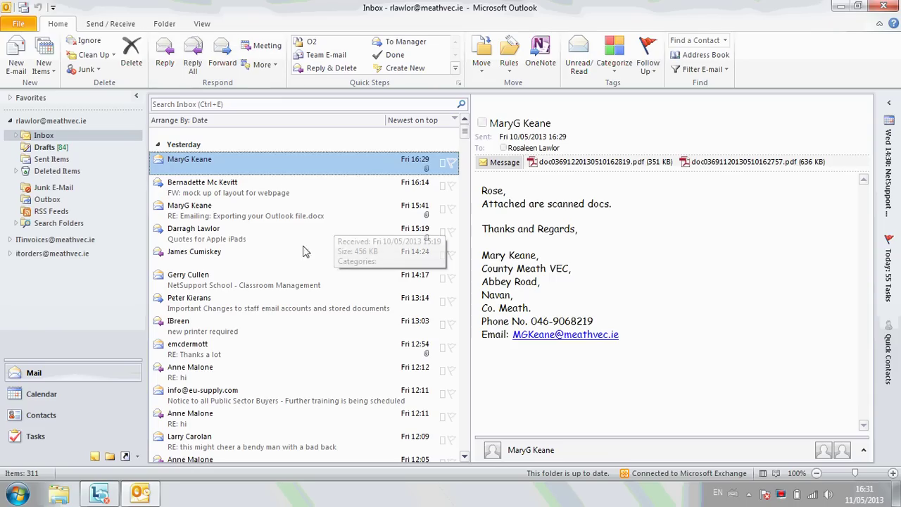
# Launch the Import and Export Wizard from the File menu's Open section
pyautogui.click(19, 25)
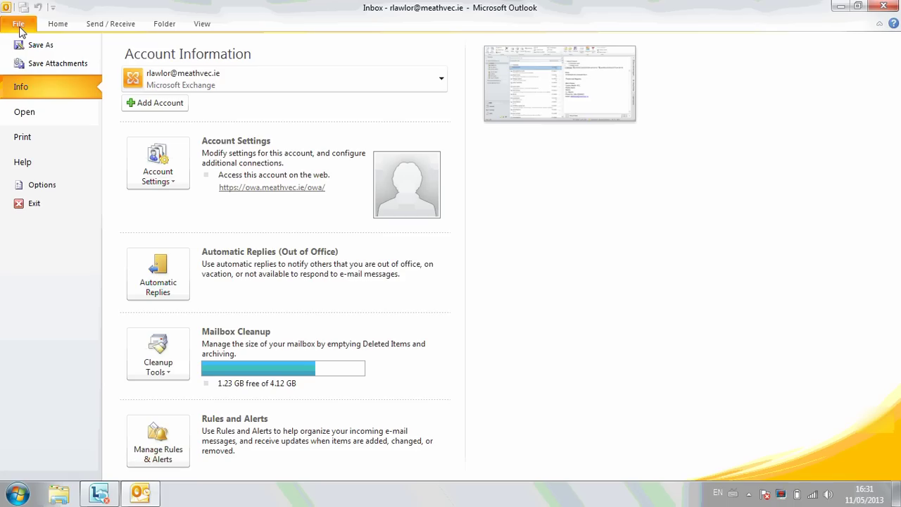
pyautogui.click(15, 116)
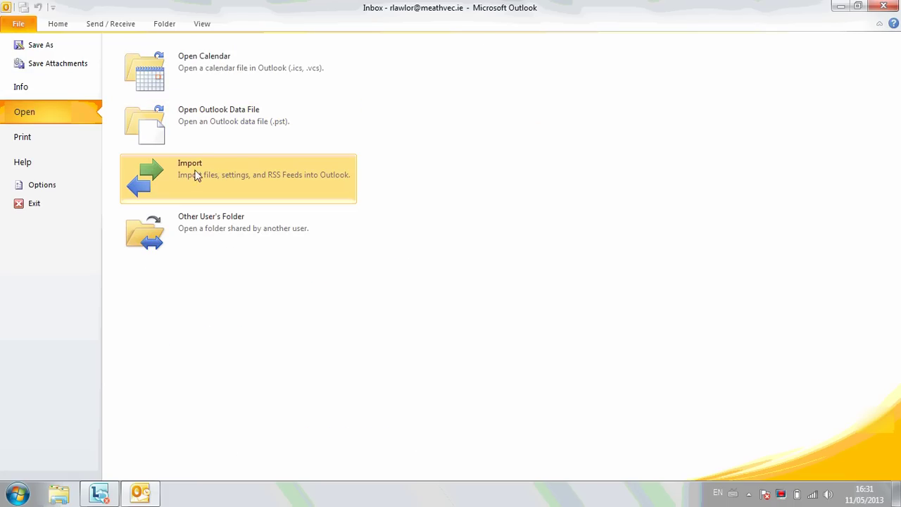
pyautogui.click(189, 172)
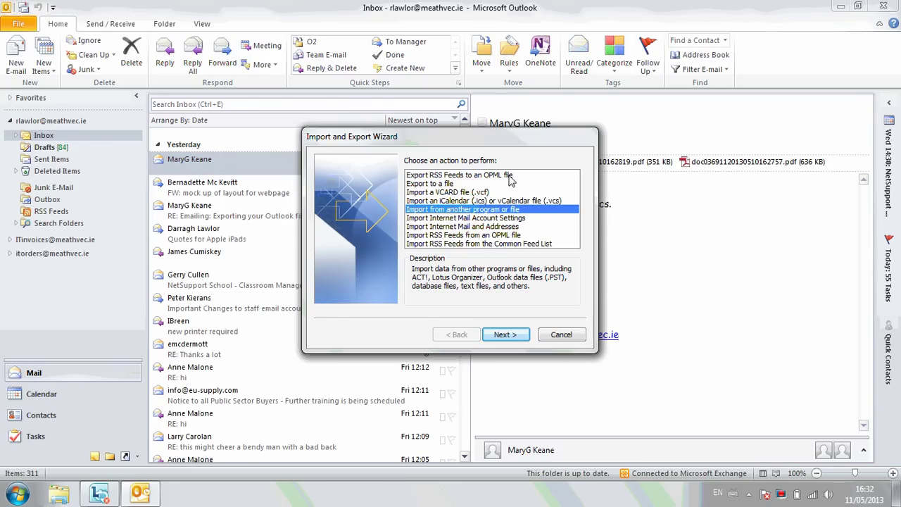
# Choose Export to a file with Outlook Data File (.pst) as the file type
pyautogui.click(437, 185)
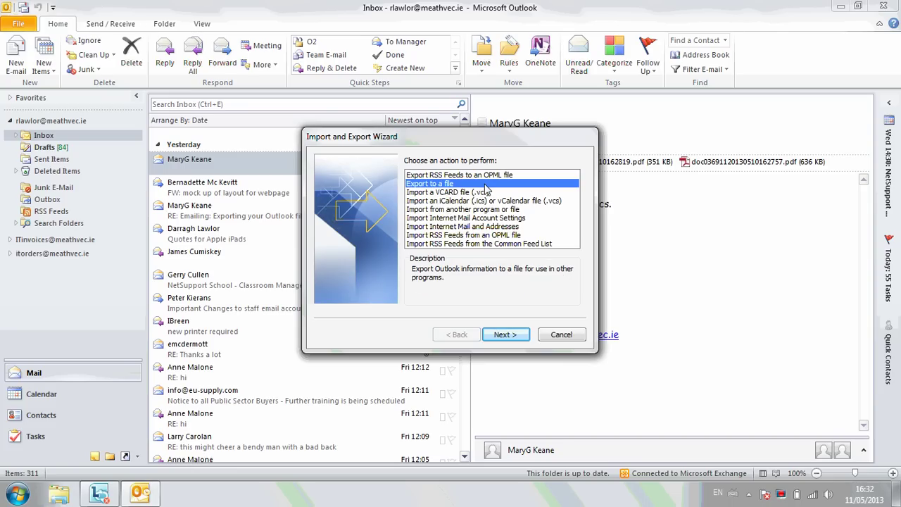
pyautogui.click(501, 336)
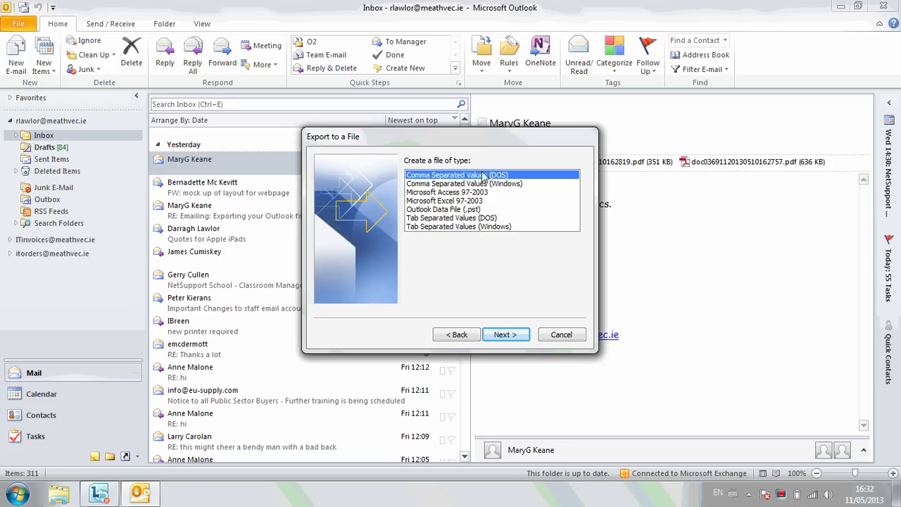
pyautogui.click(415, 210)
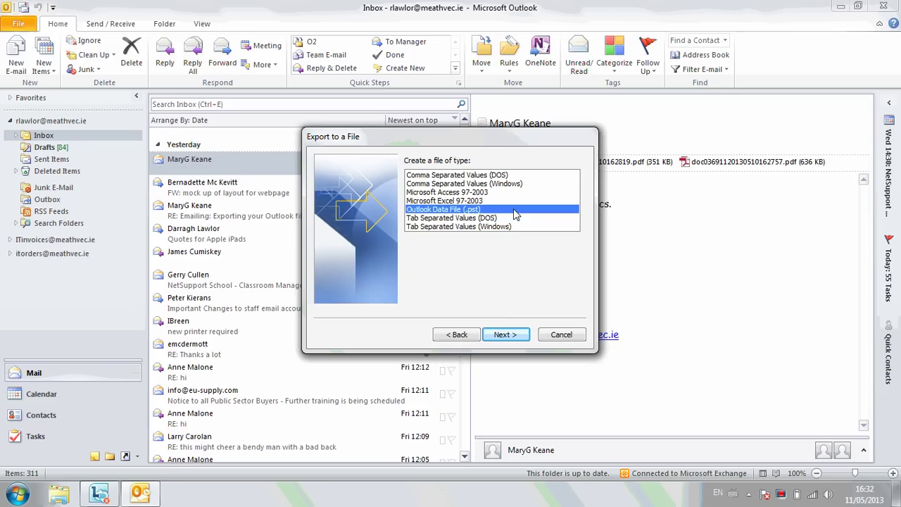
pyautogui.click(501, 336)
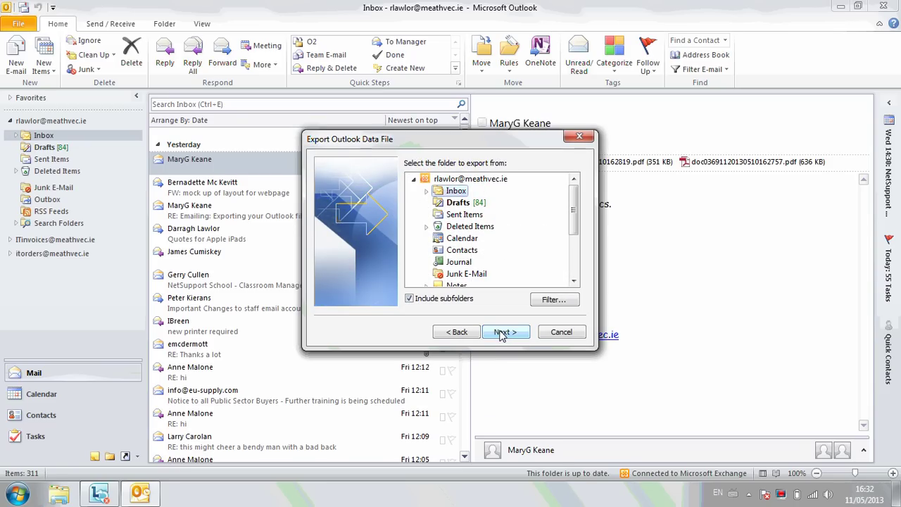
# Select the whole mailbox account, with subfolders included, as the export source
pyautogui.click(458, 180)
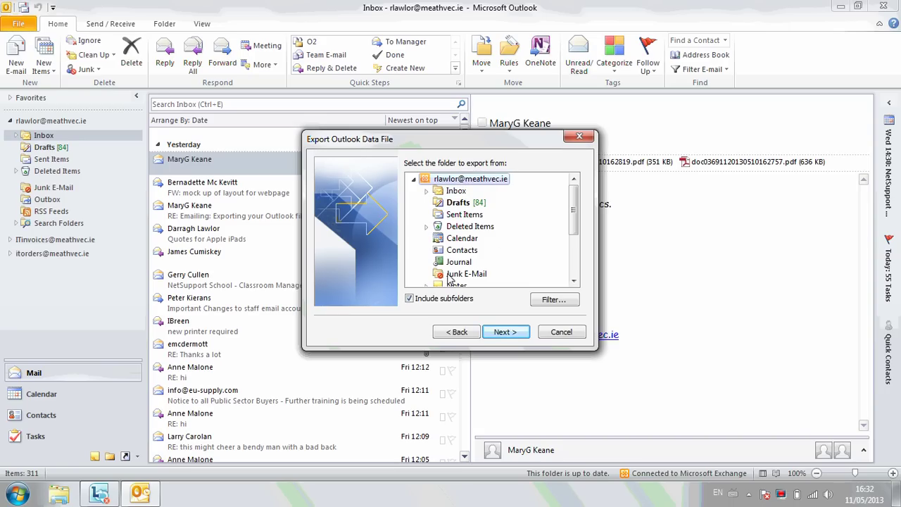
pyautogui.click(456, 191)
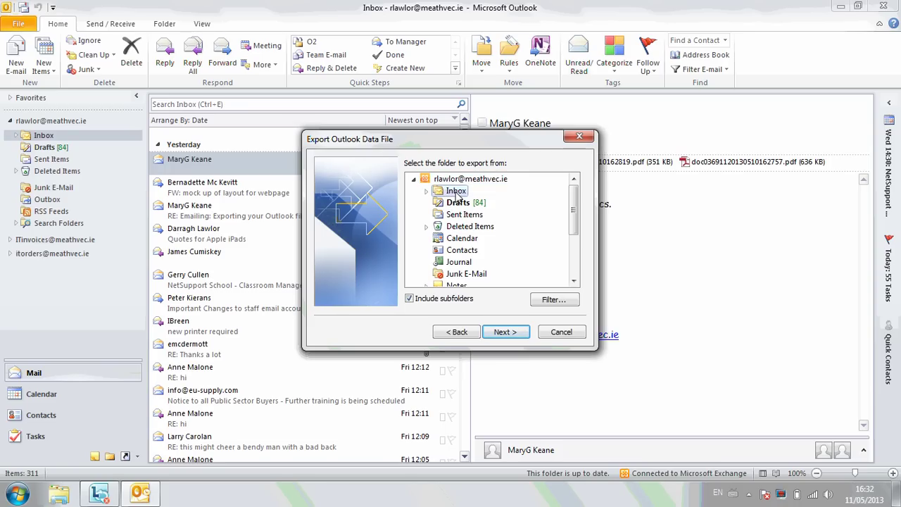
pyautogui.click(460, 180)
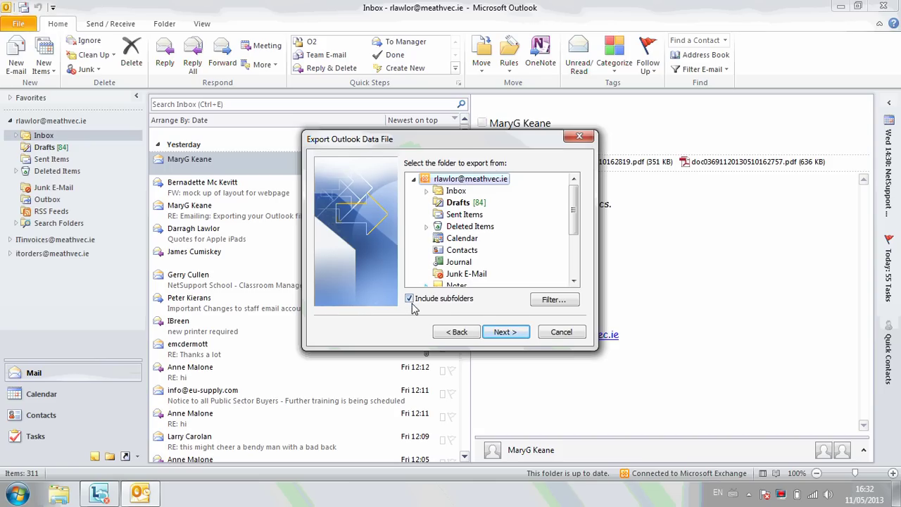
pyautogui.click(505, 332)
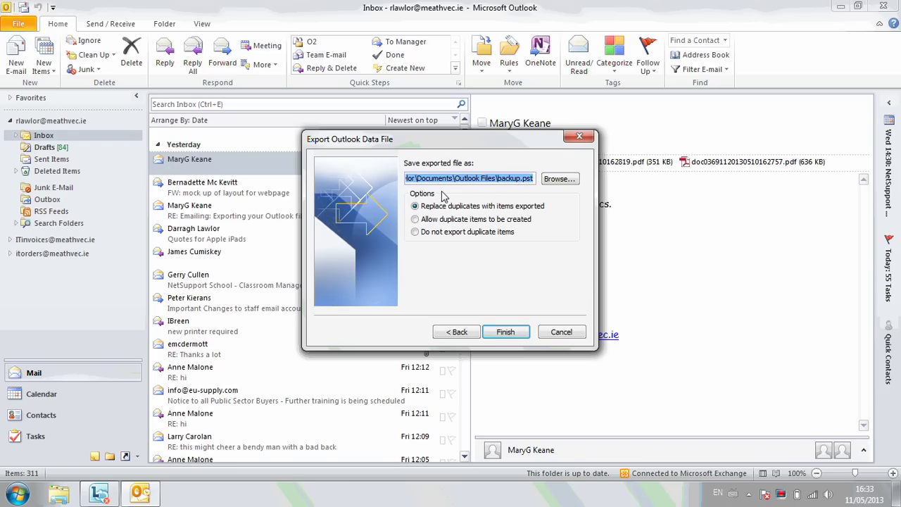
pyautogui.click(519, 181)
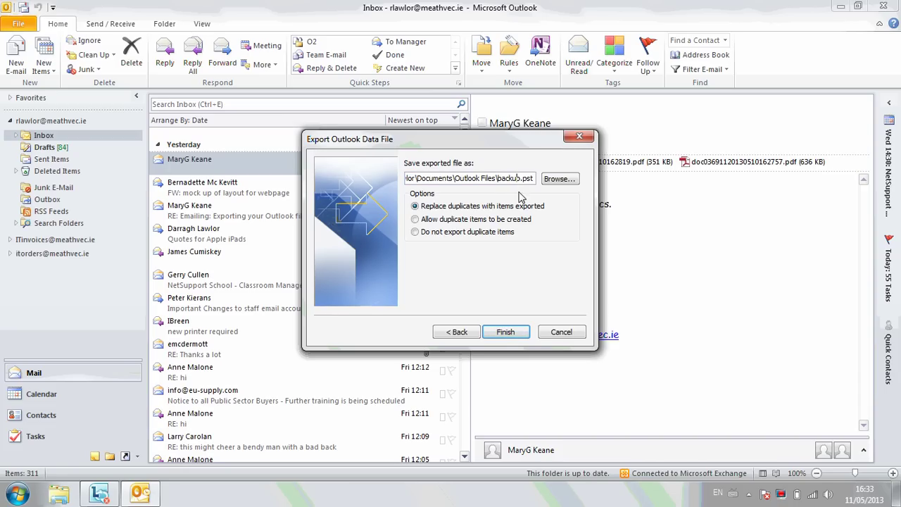
pyautogui.press('BackSpace')
pyautogui.write('rlawl')
pyautogui.press('BackSpace')
pyautogui.press('BackSpace')
pyautogui.press('BackSpace')
pyautogui.press('BackSpace')
pyautogui.press('BackSpace')
pyautogui.press('BackSpace')
pyautogui.press('BackSpace')
pyautogui.write('rlawlor')
pyautogui.click(563, 181)
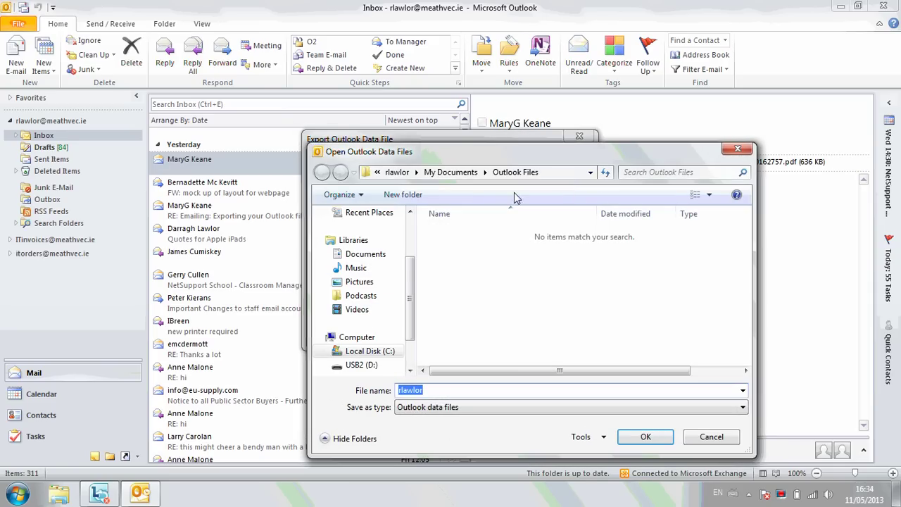
pyautogui.moveTo(413, 290); pyautogui.dragTo(412, 320)
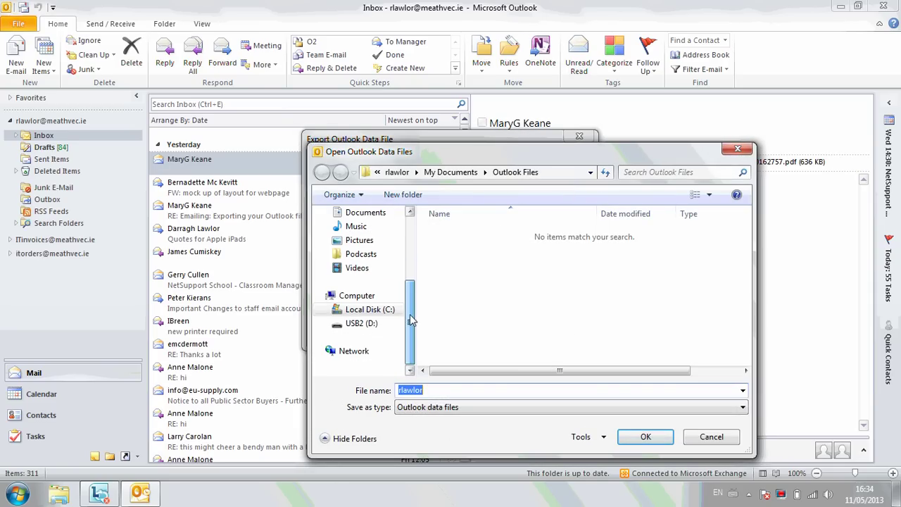
pyautogui.click(362, 324)
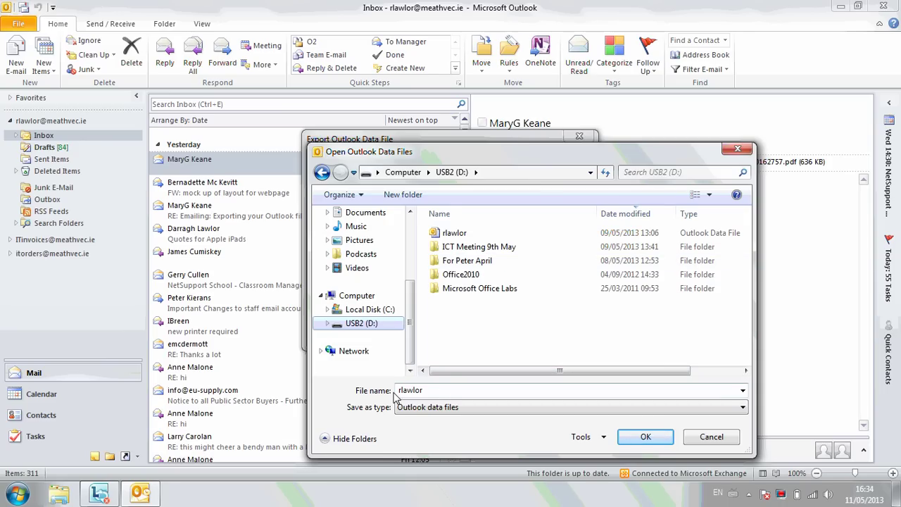
pyautogui.doubleClick(430, 393)
pyautogui.click(430, 392)
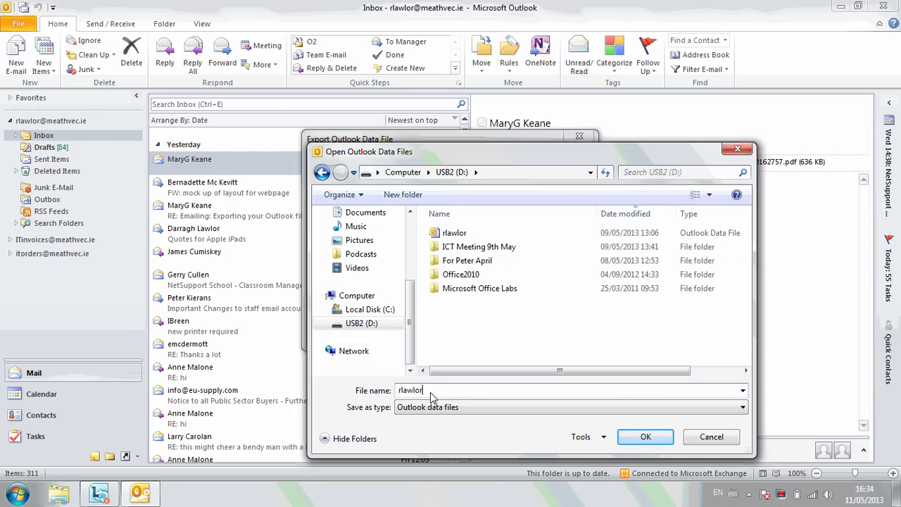
pyautogui.write('2')
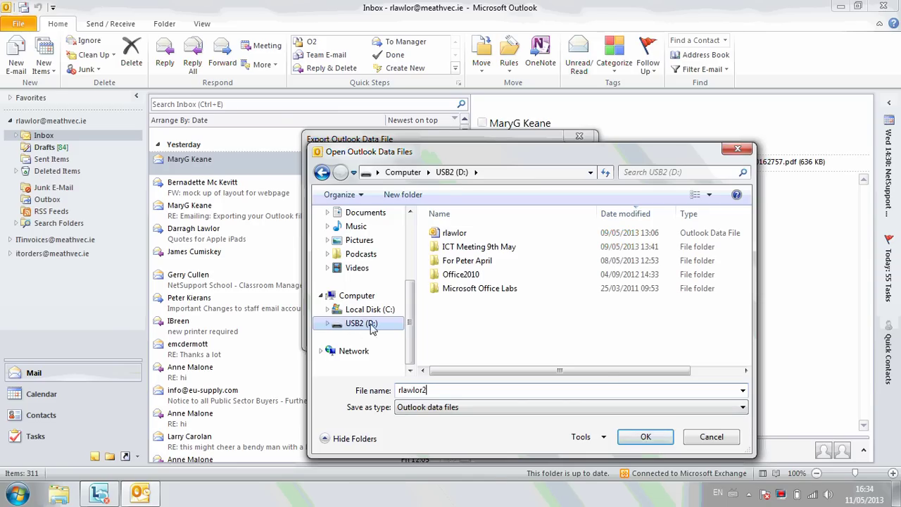
pyautogui.click(644, 437)
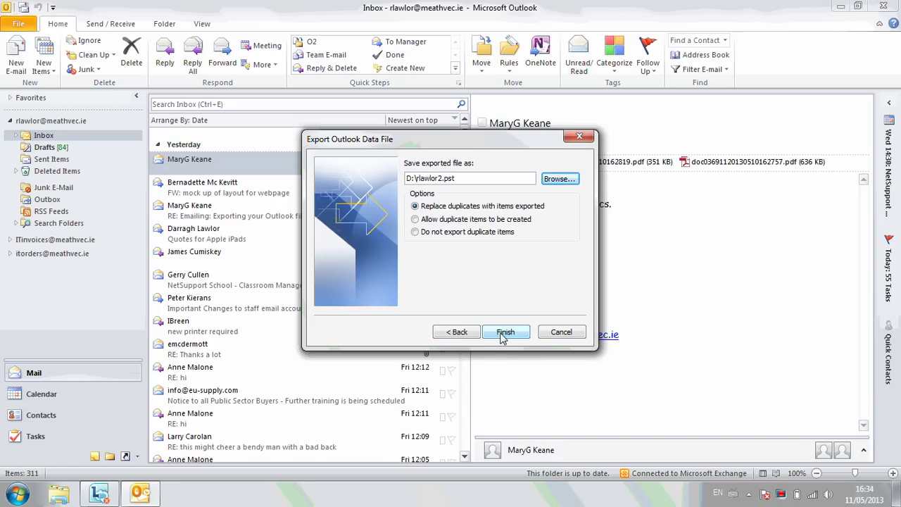
pyautogui.click(502, 334)
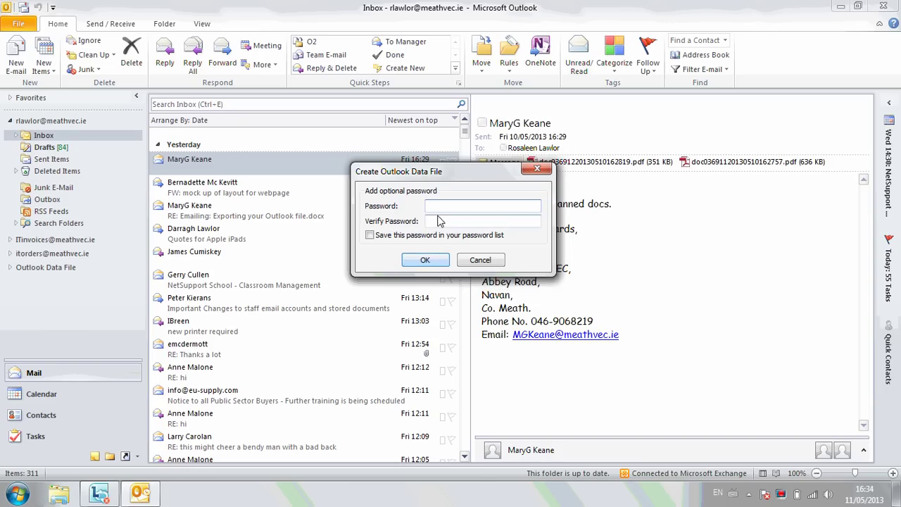
# Leave the data file password blank and confirm so the mailbox export runs
pyautogui.click(425, 261)
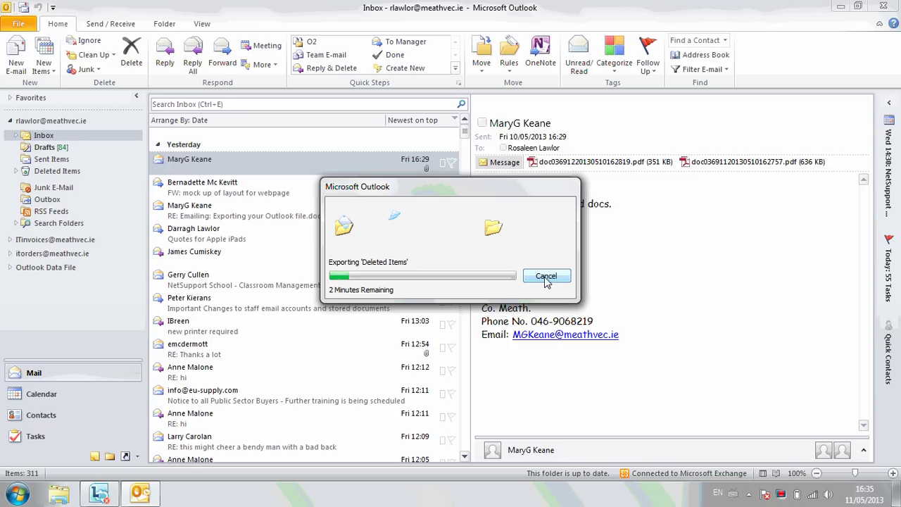
# Cancel the export progress window and bring up Windows Explorer on the Libraries
pyautogui.click(547, 279)
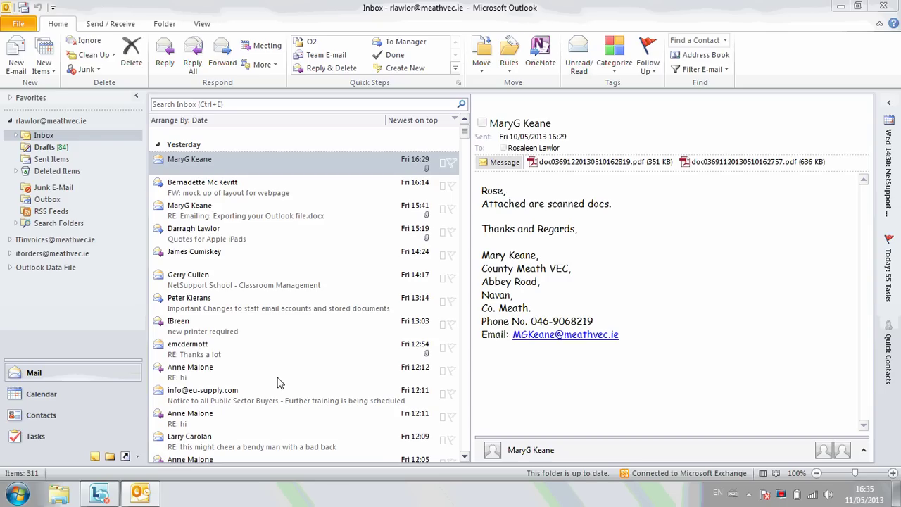
pyautogui.click(59, 496)
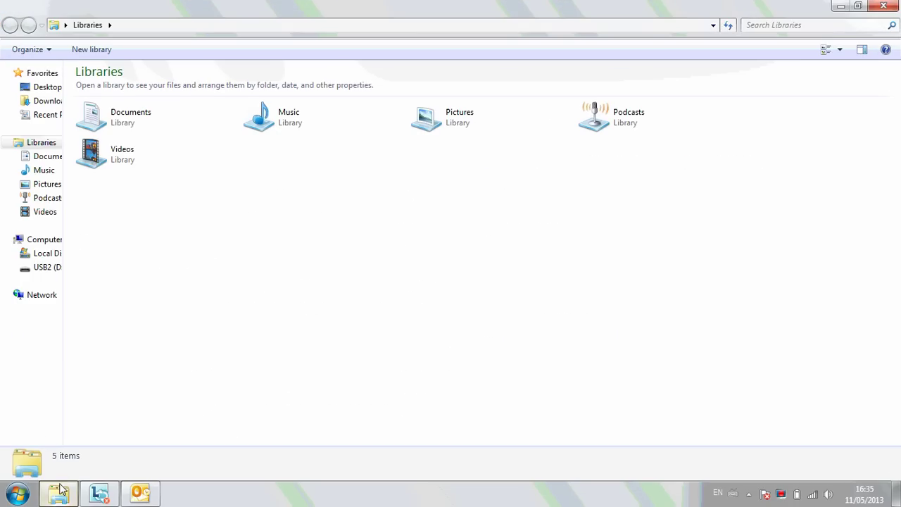
# Open USB2 (D:) to confirm rlawlor2 (28,785 KB) sits beside rlawlor
pyautogui.click(43, 269)
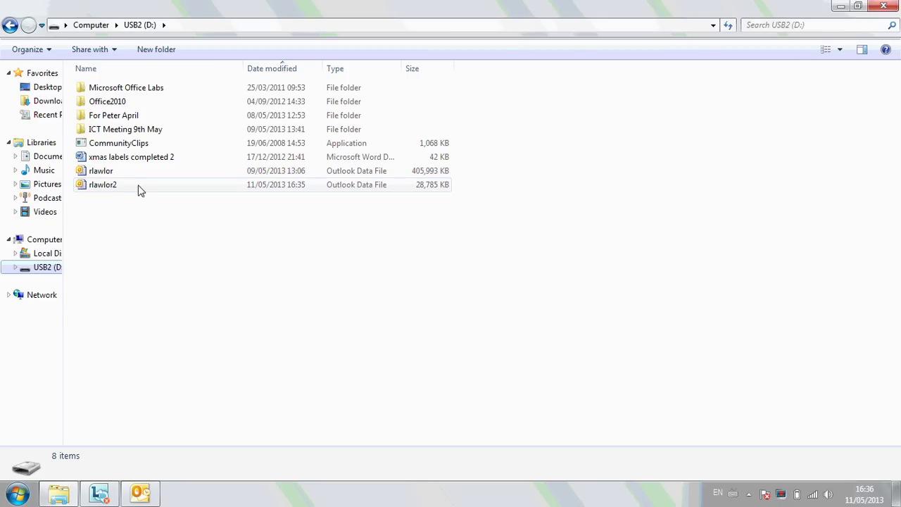
pyautogui.moveTo(125, 177)
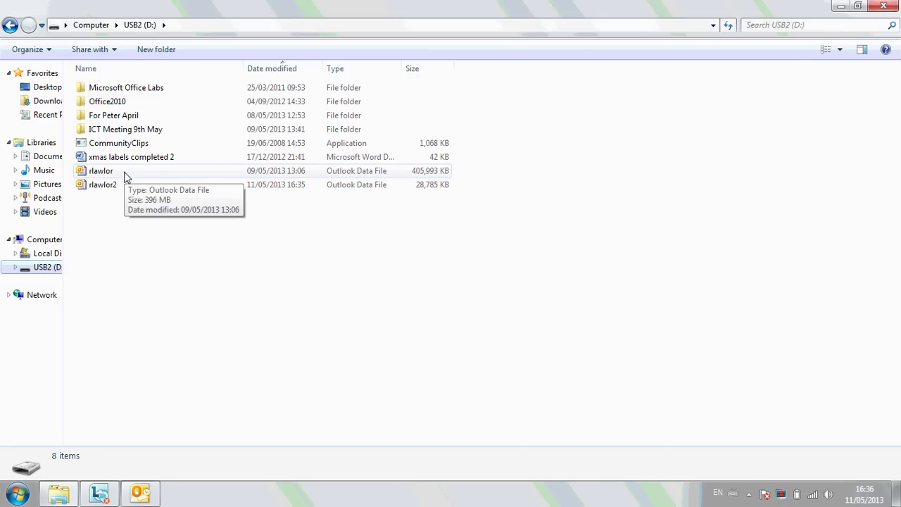